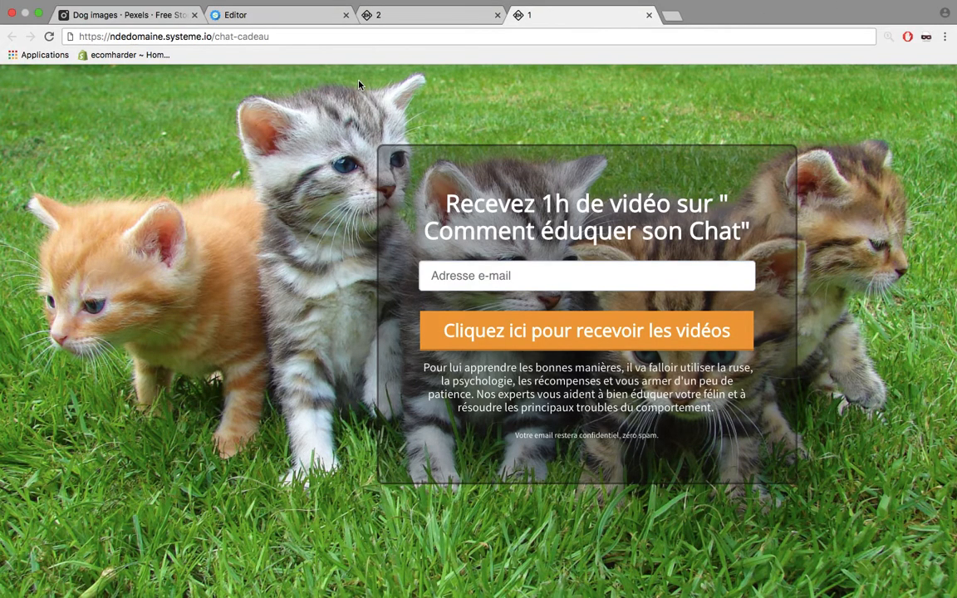
- Review the published chat-cadeau capture page and read through the chat-jouet product page, from its header to the product photos
left_click(437, 21)
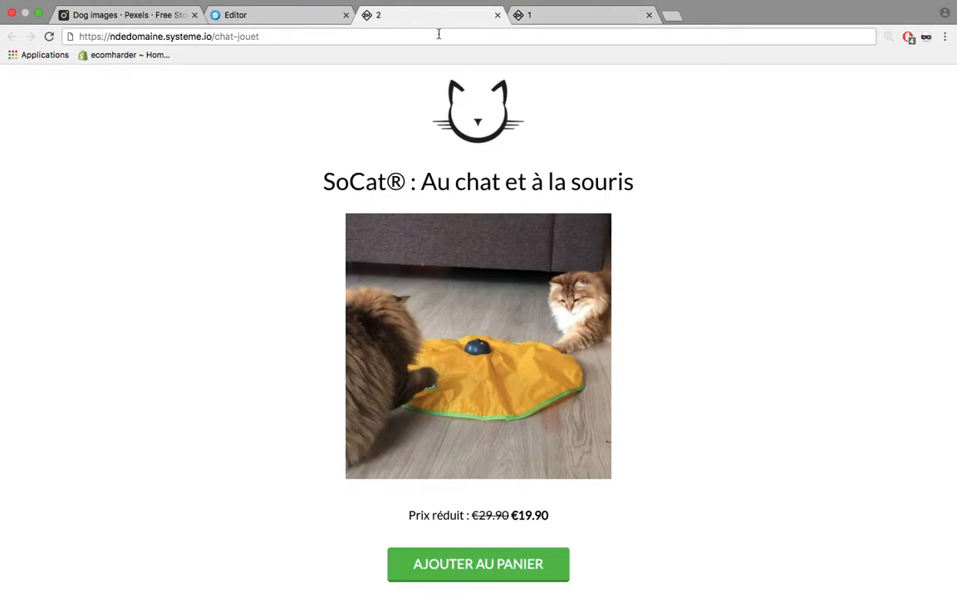
left_click(549, 20)
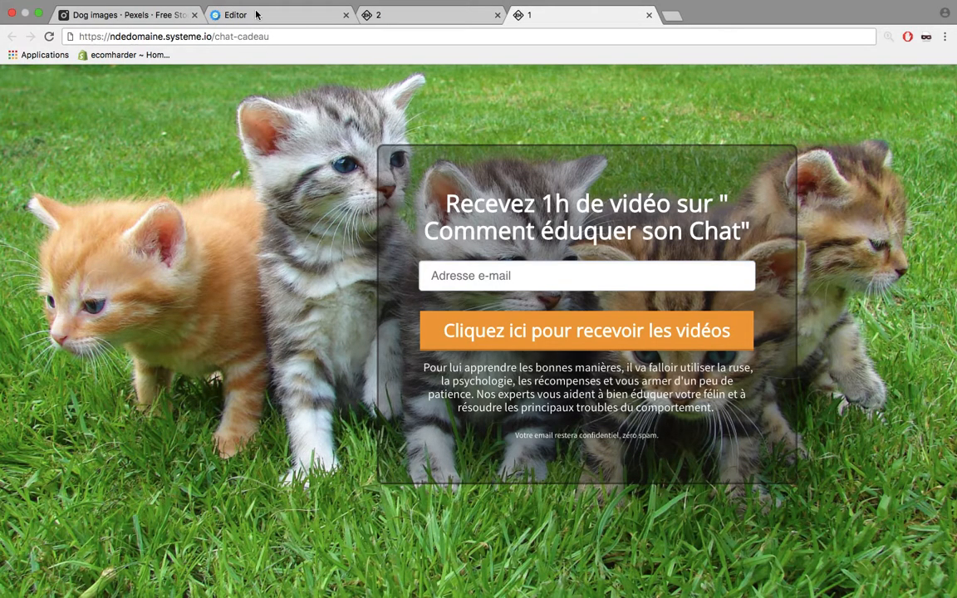
left_click(386, 13)
scroll(493, 161, "down", 20)
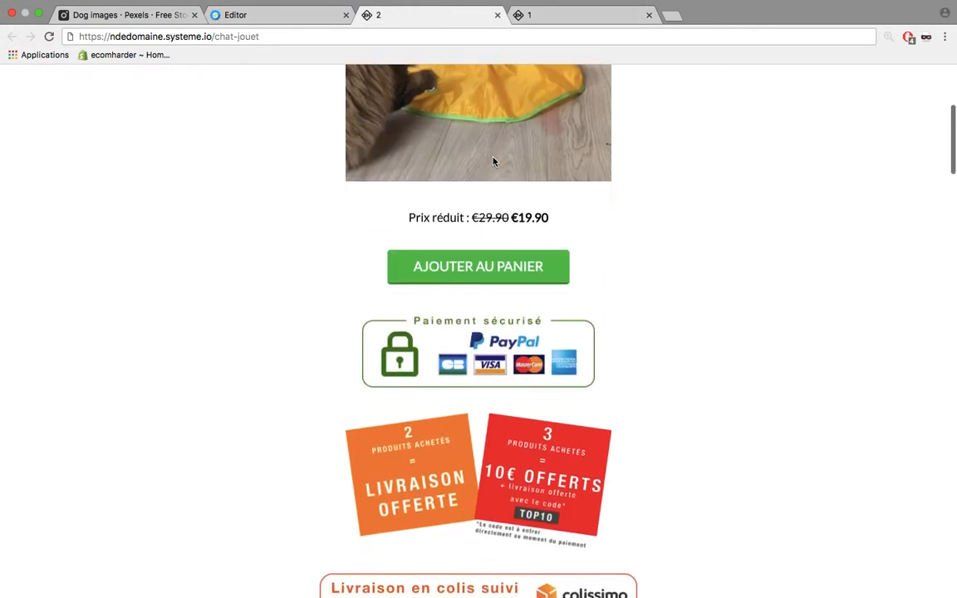
scroll(492, 161, "down", 15)
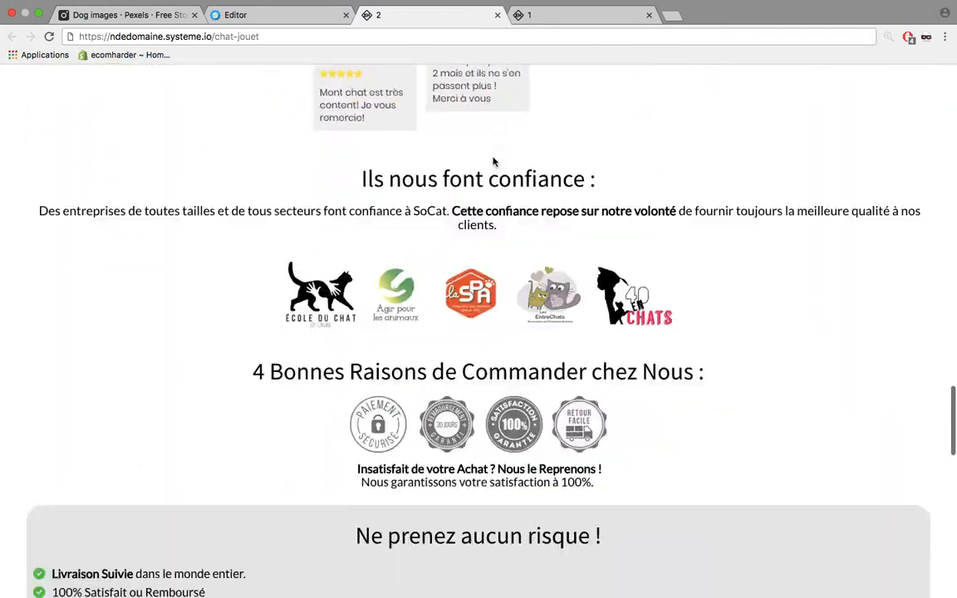
scroll(492, 162, "up", 1)
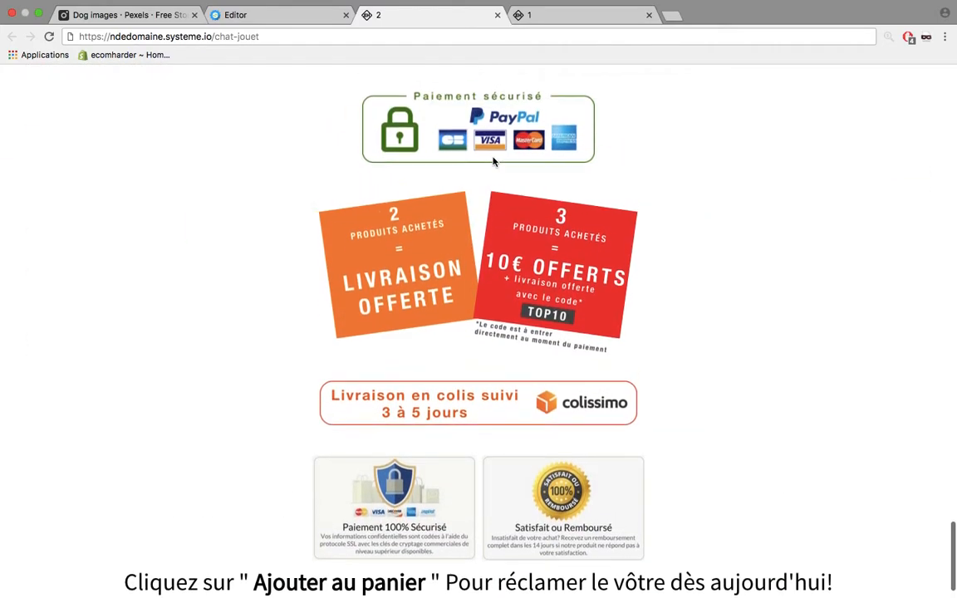
scroll(493, 161, "up", 5)
scroll(493, 161, "up", 10)
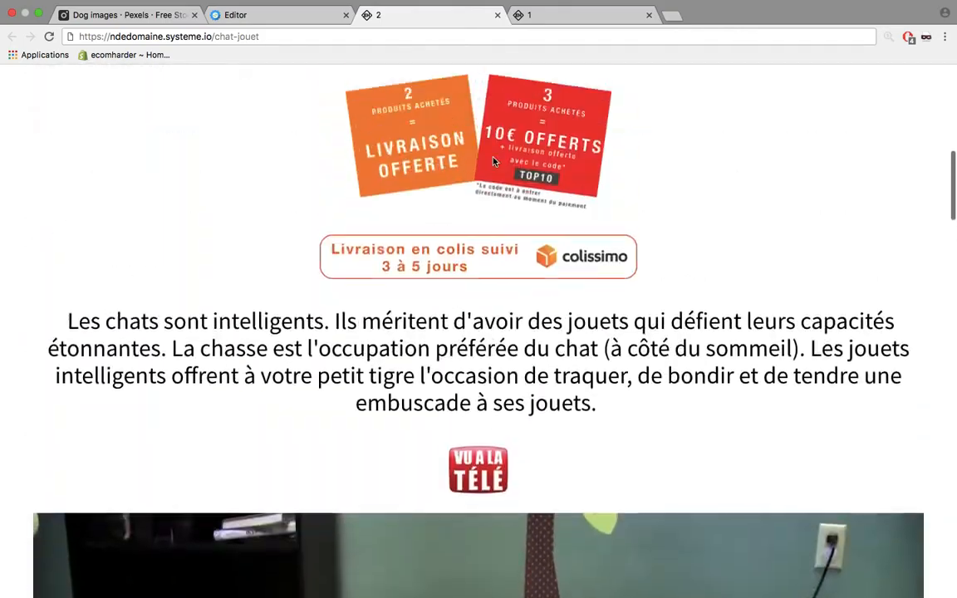
scroll(492, 161, "down", 2)
scroll(492, 162, "up", 6)
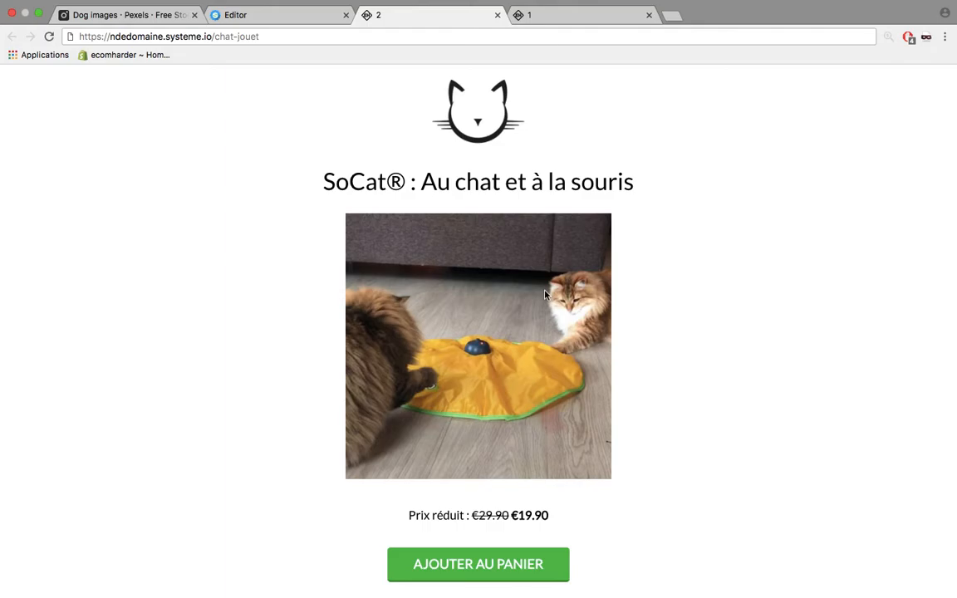
scroll(544, 295, "down", 5)
scroll(544, 294, "down", 5)
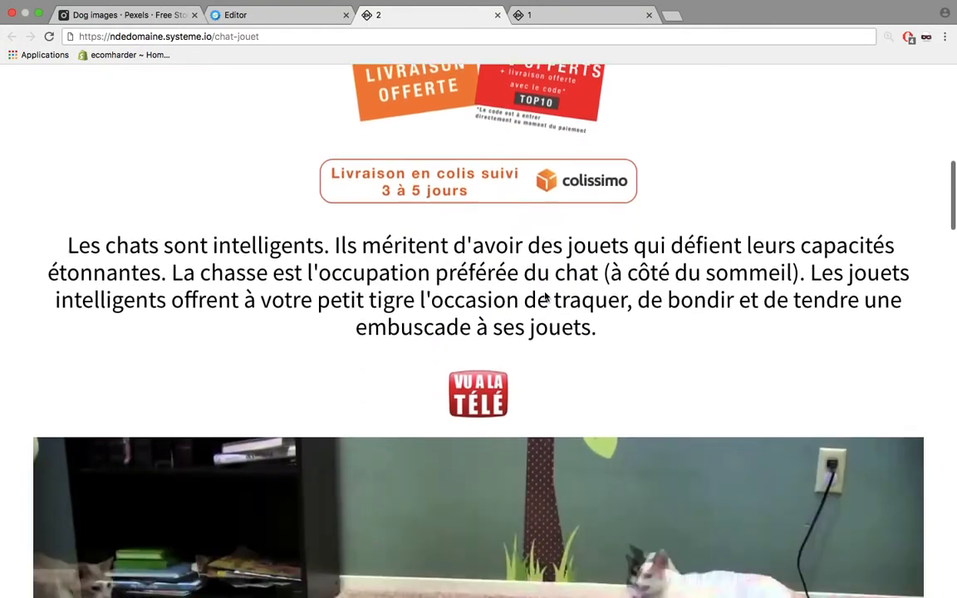
scroll(545, 296, "down", 6)
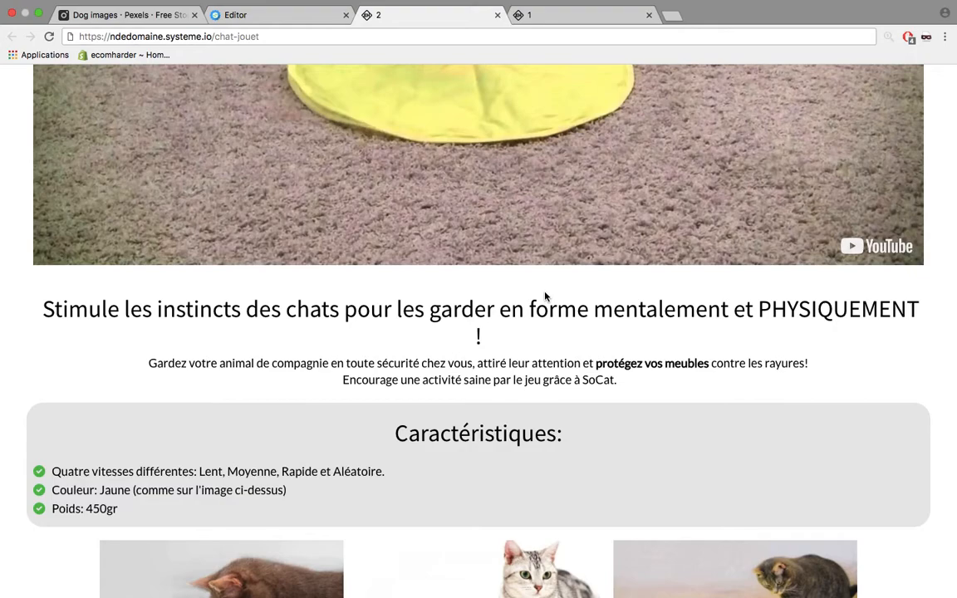
scroll(545, 297, "down", 5)
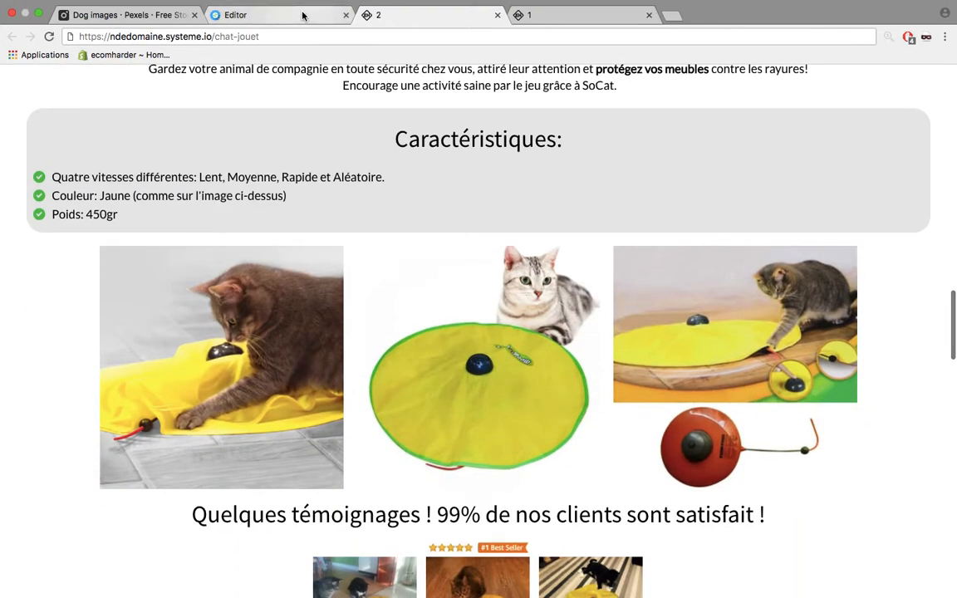
- Switch to the Systeme.io editor and examine the product page's layout from the logo to the closing call to action
left_click(307, 15)
scroll(515, 321, "up", 10)
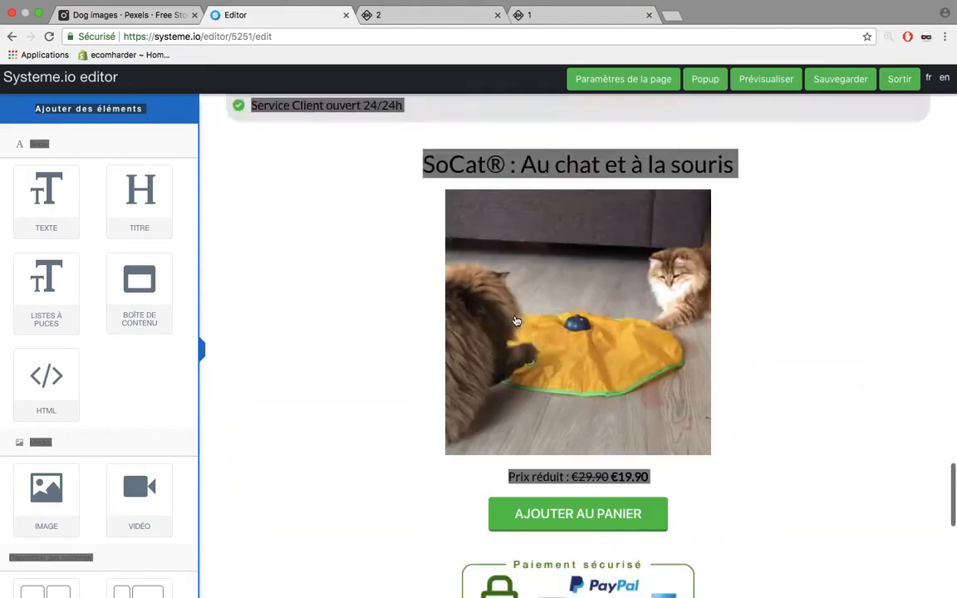
scroll(515, 320, "up", 10)
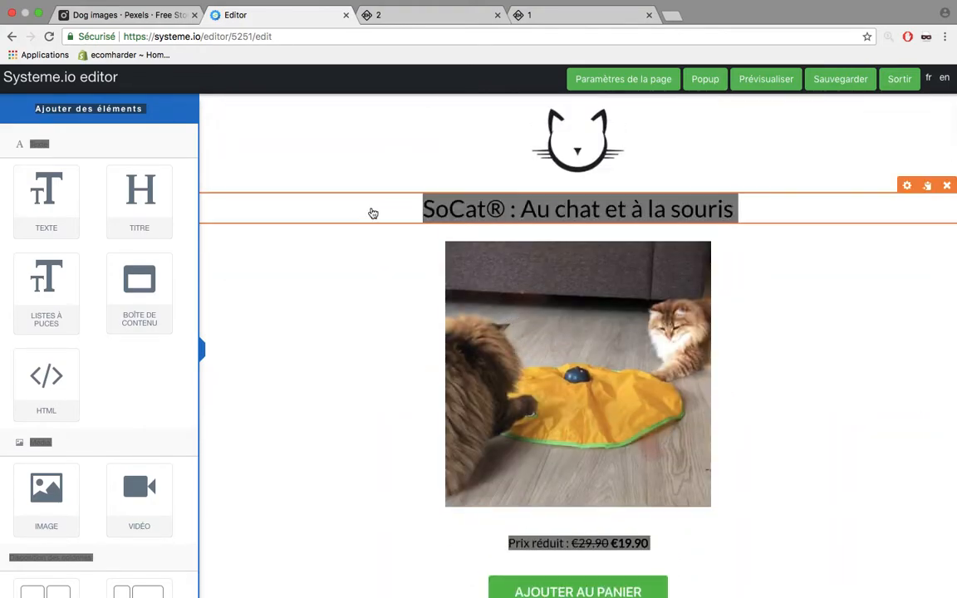
left_click(482, 194)
left_click(677, 162)
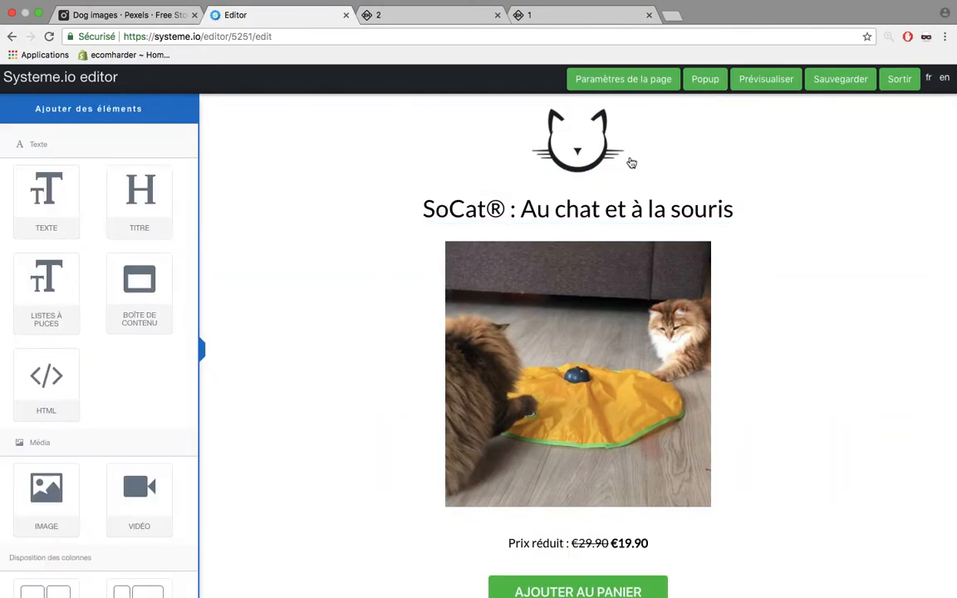
scroll(573, 162, "down", 15)
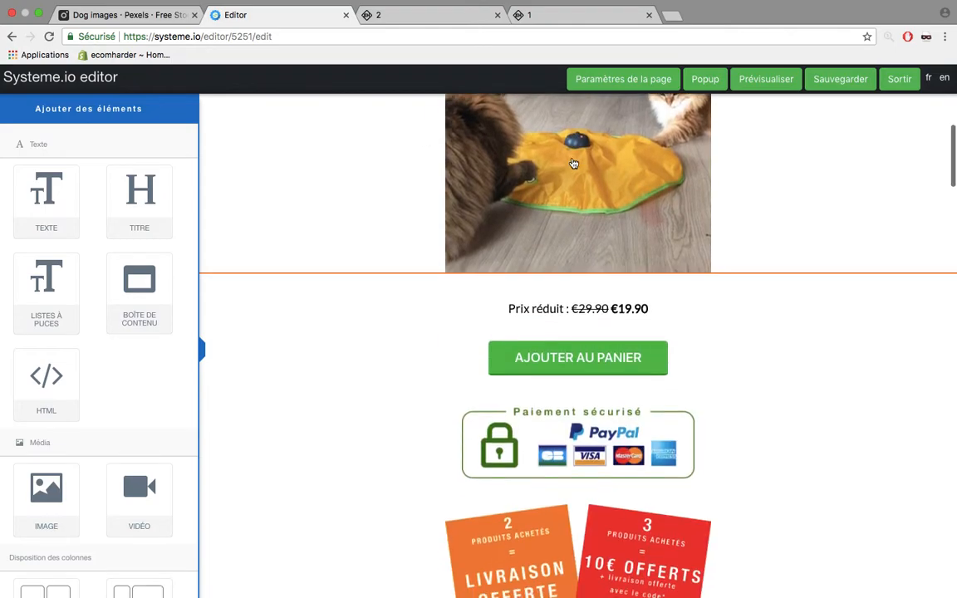
scroll(573, 163, "down", 3)
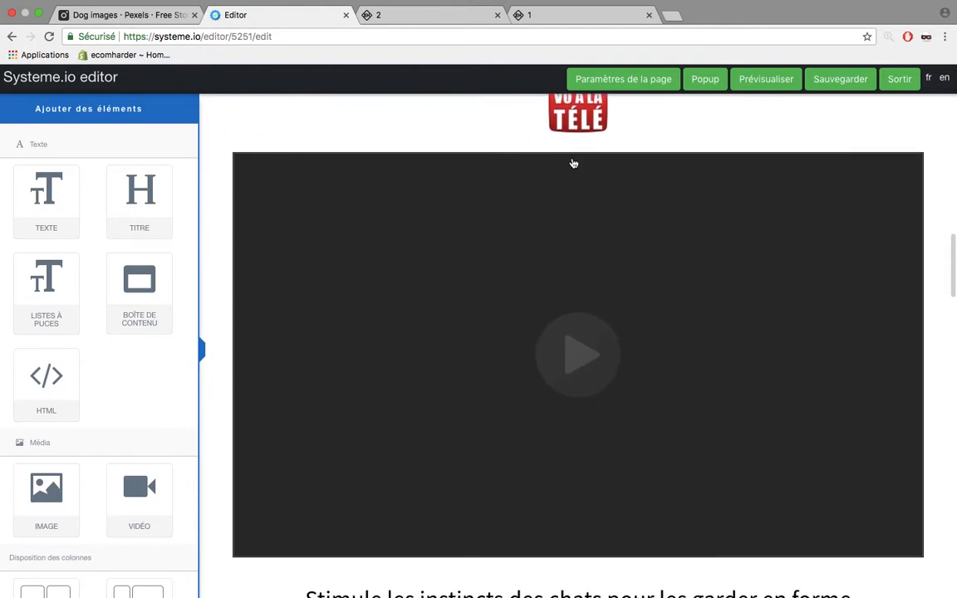
scroll(573, 163, "down", 10)
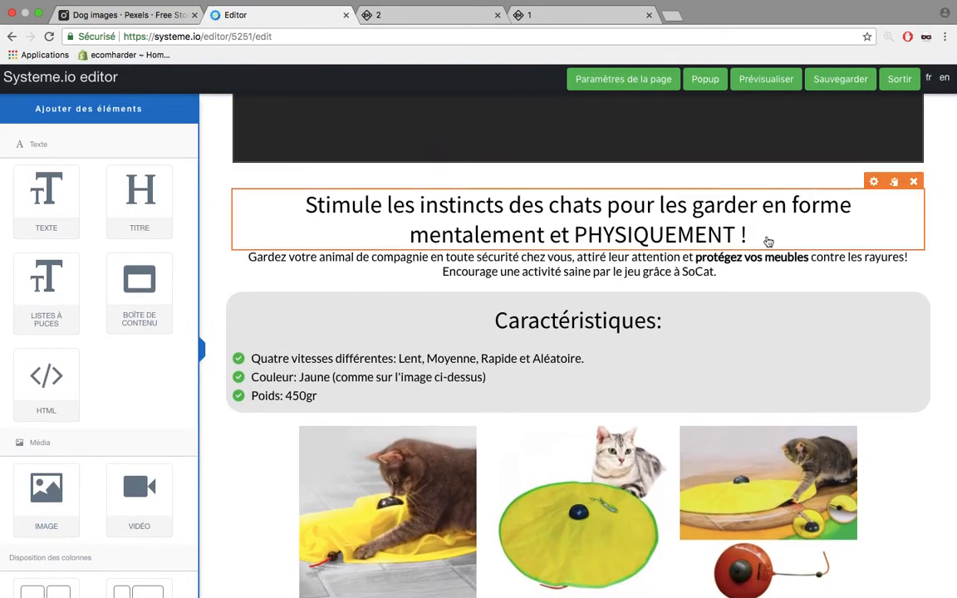
scroll(837, 260, "down", 20)
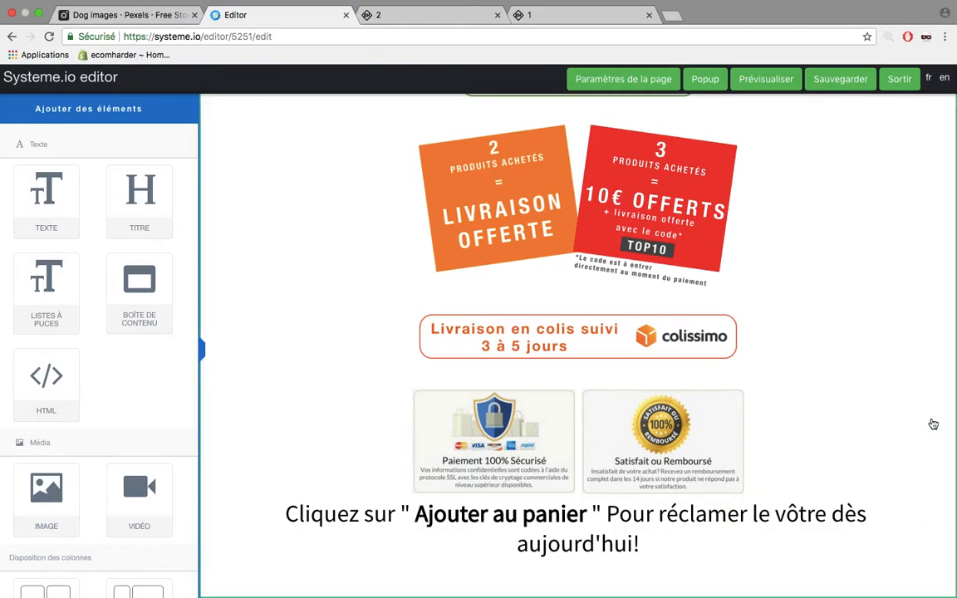
scroll(933, 423, "up", 7)
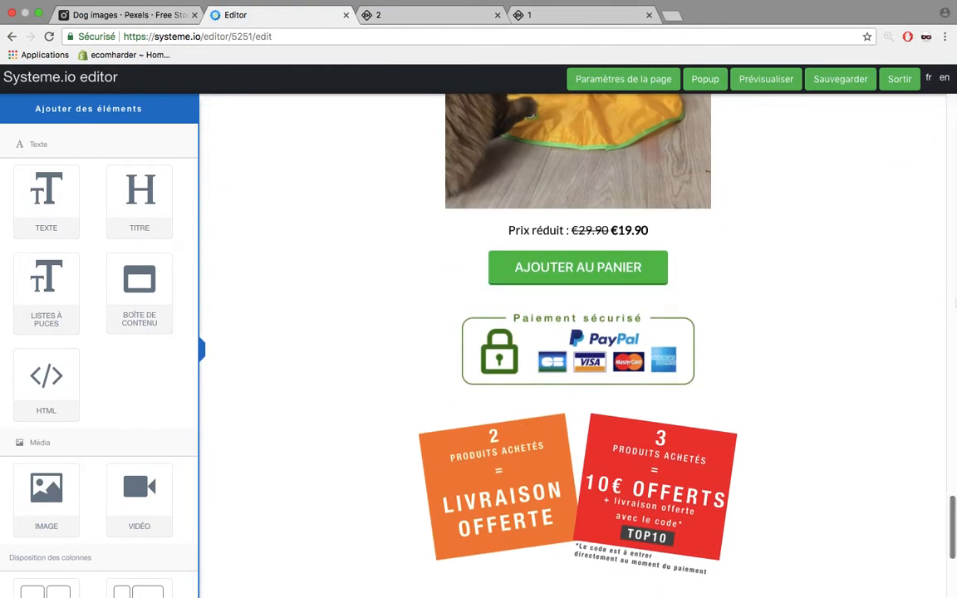
- Increase the top margin of the payment and offers section below the lower AJOUTER AU PANIER button
left_click(946, 296)
left_click_drag(15, 181, 201, 180)
left_click(13, 112)
- Insert a new section under the lower AJOUTER AU PANIER button and place a title and a text element in it
scroll(95, 267, "down", 4)
left_click_drag(54, 420, 526, 418)
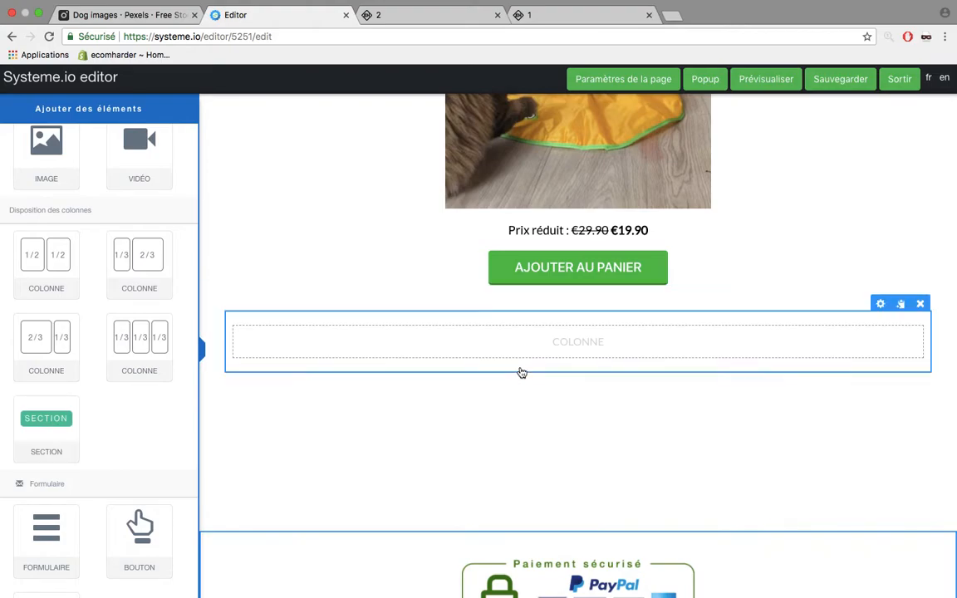
scroll(64, 220, "up", 5)
left_click_drag(140, 200, 565, 349)
left_click_drag(40, 229, 594, 376)
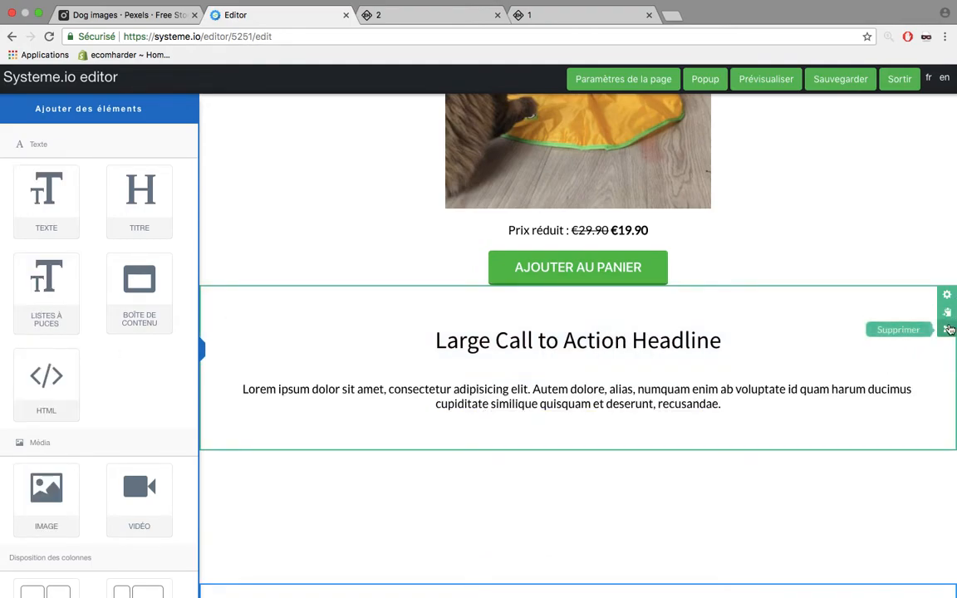
- Delete the newly added section and reset the payment section's top margin to 0
left_click(947, 328)
left_click(605, 130)
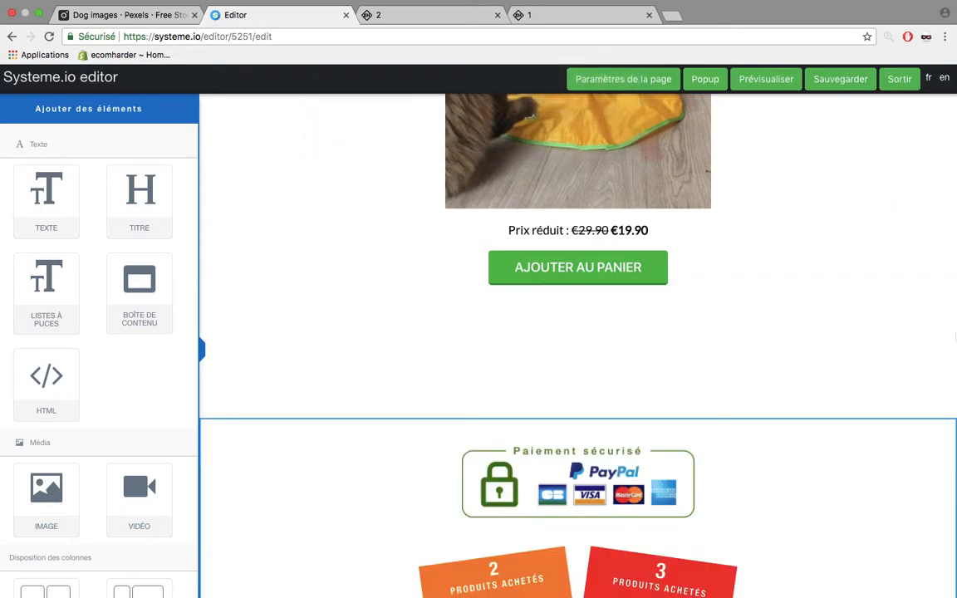
left_click(854, 390)
left_click_drag(130, 181, 2, 184)
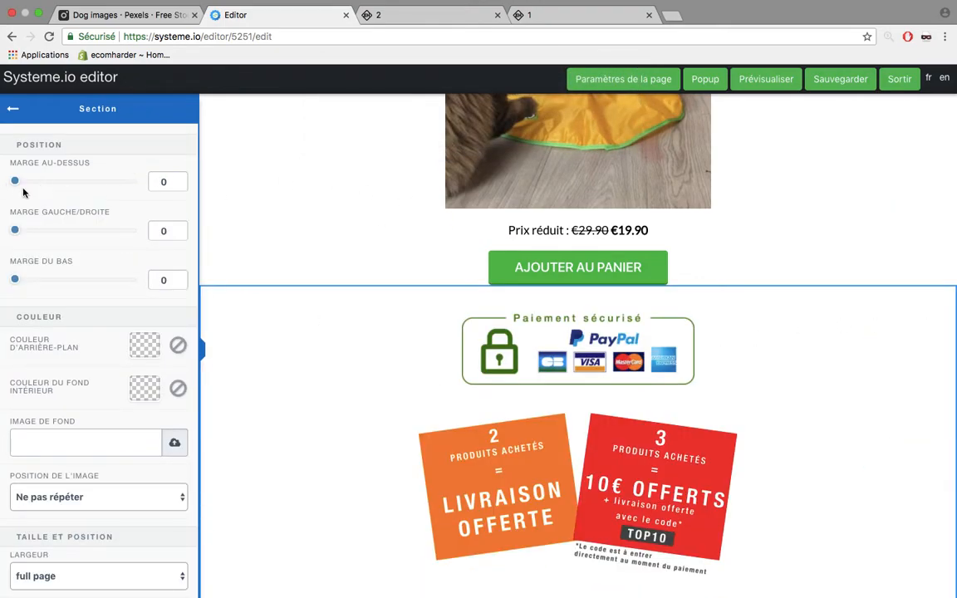
left_click(414, 242)
- Inspect the upper AJOUTER AU PANIER button's action and redirect URL settings, leaving them as they are
scroll(364, 272, "up", 1)
scroll(363, 271, "down", 10)
scroll(364, 271, "up", 14)
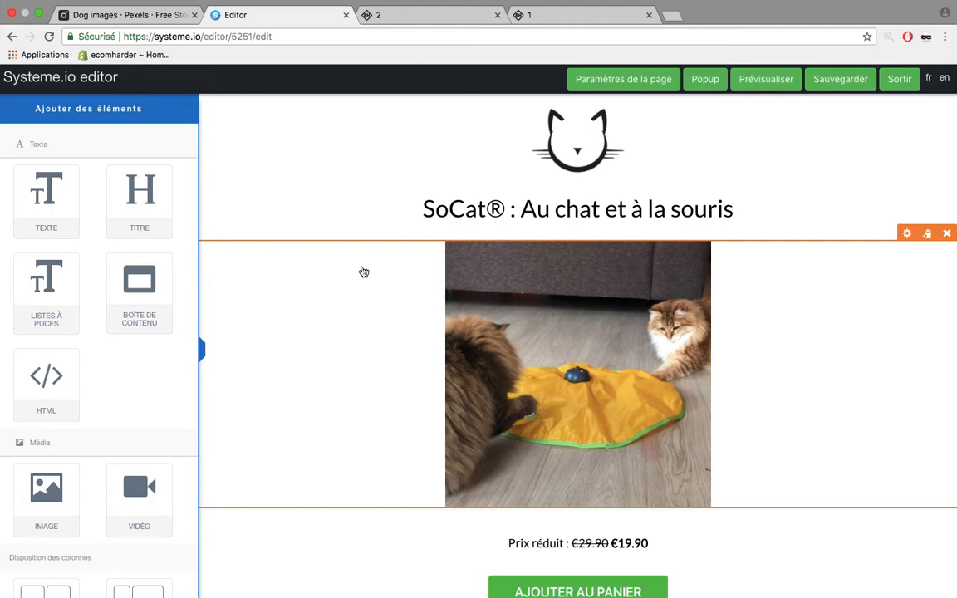
scroll(363, 272, "down", 5)
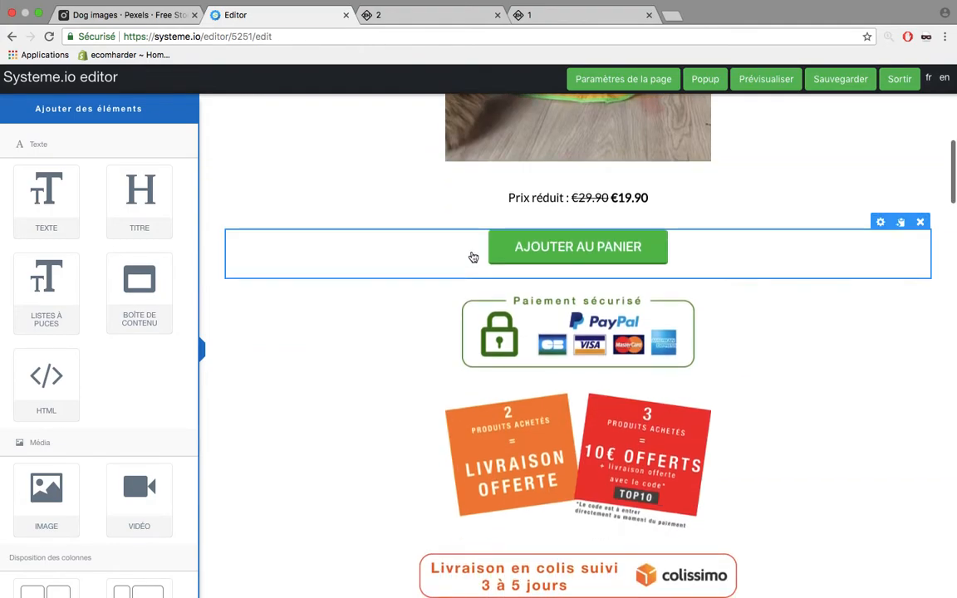
left_click(521, 246)
left_click_drag(154, 213, 3, 178)
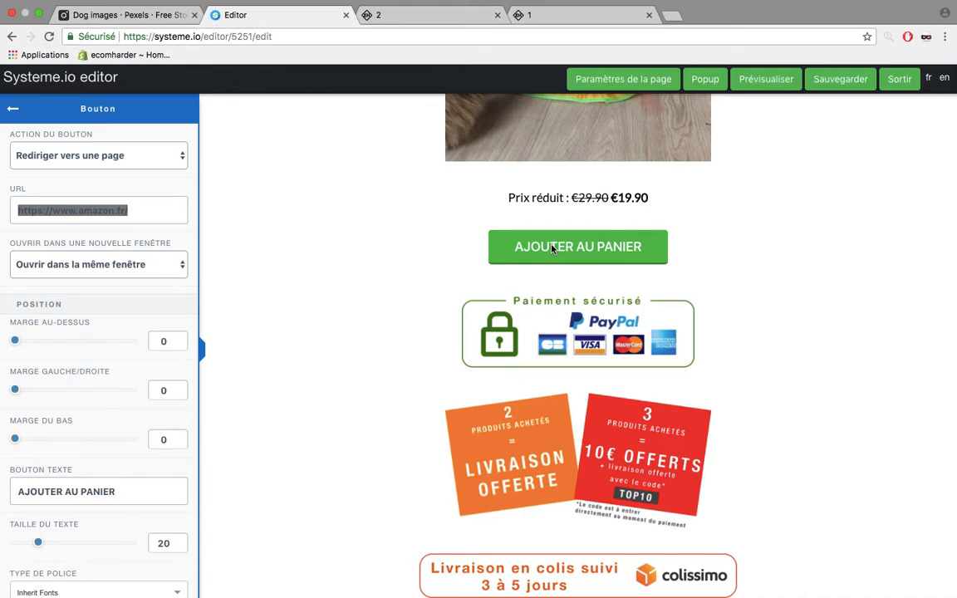
left_click(587, 246)
left_click(579, 248)
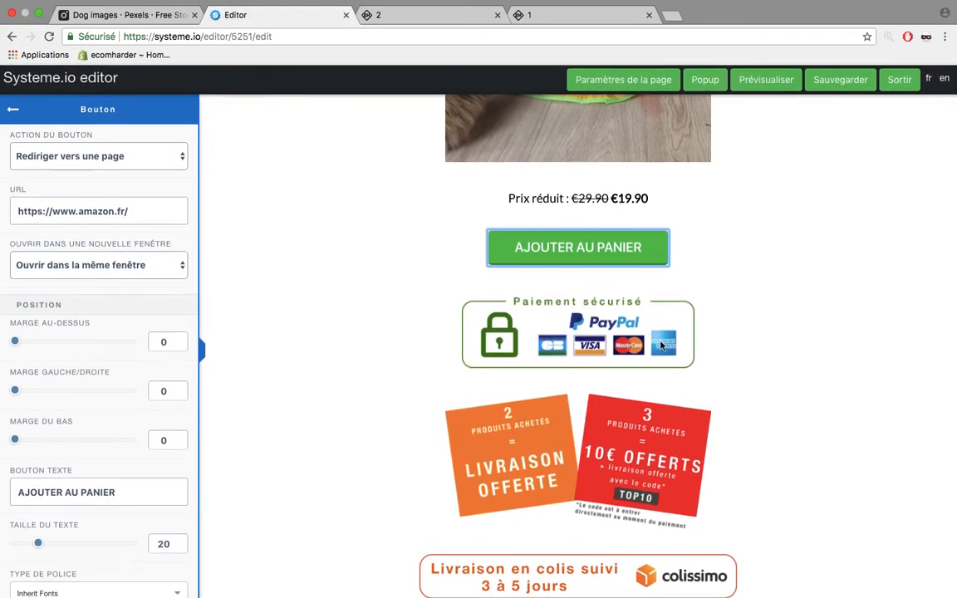
left_click(924, 358)
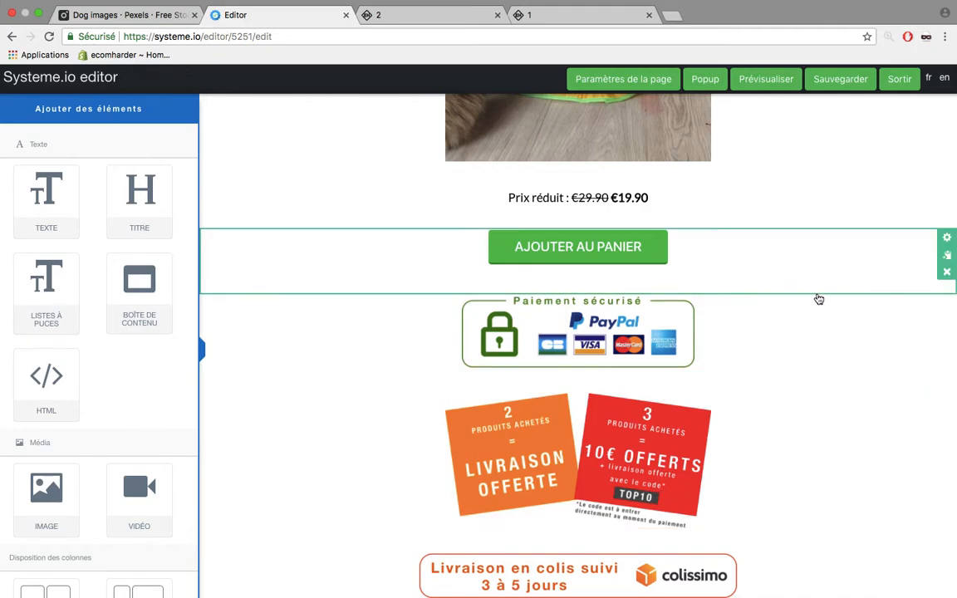
- Look over the whole product page in the editor and compare it with the published chat-jouet page
scroll(817, 299, "down", 15)
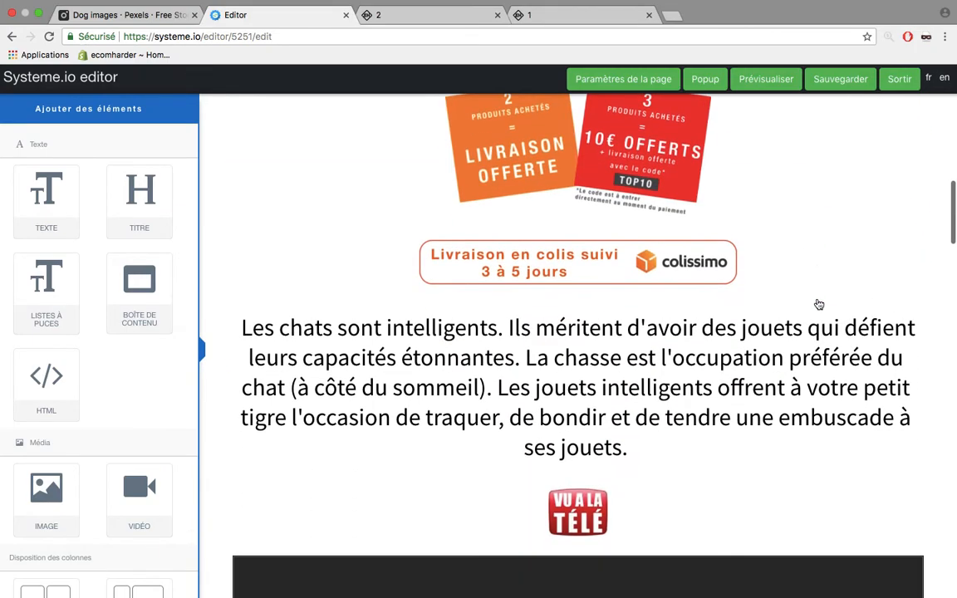
scroll(818, 304, "down", 15)
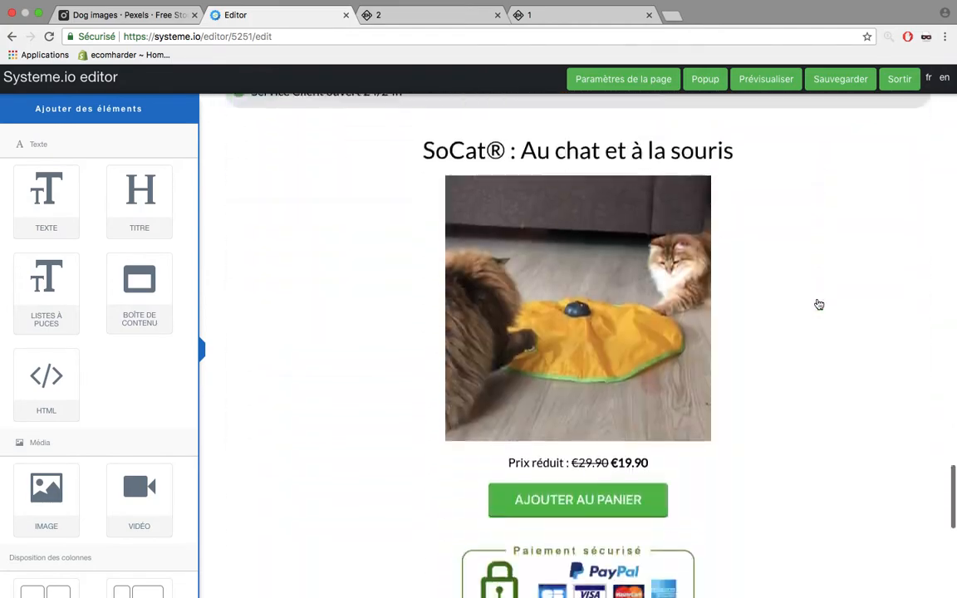
scroll(817, 303, "up", 20)
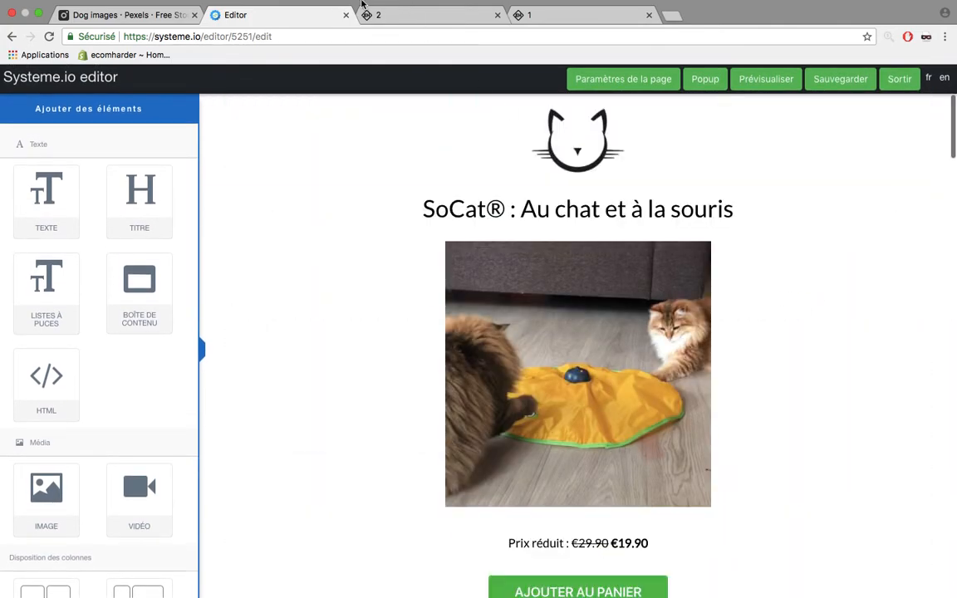
left_click(366, 10)
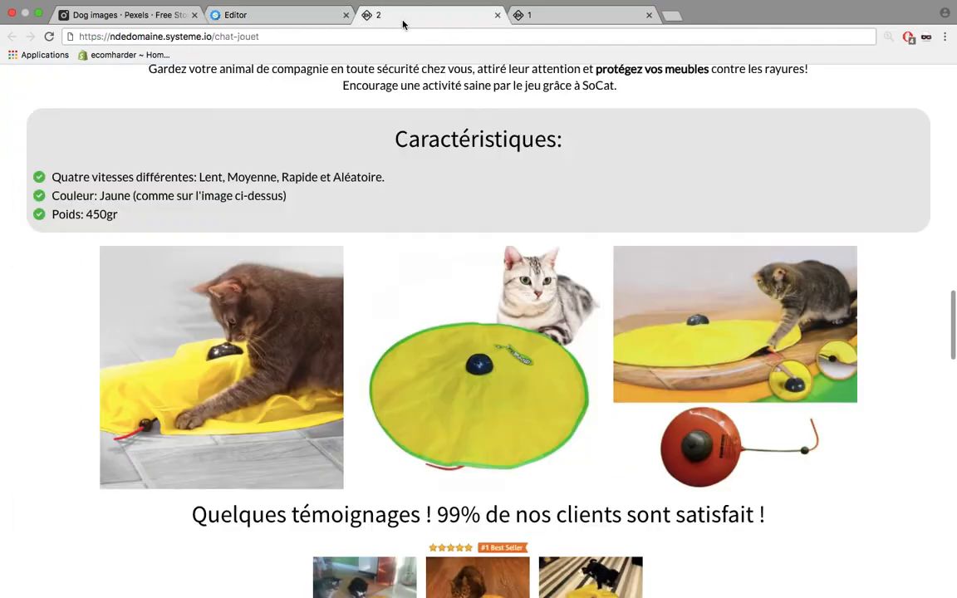
scroll(647, 250, "down", 10)
scroll(648, 252, "up", 7)
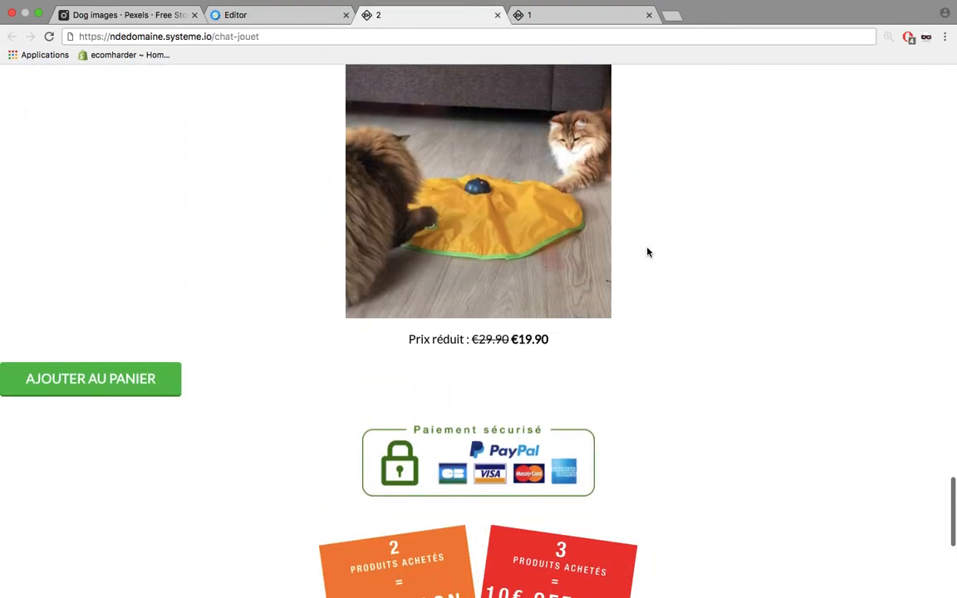
scroll(648, 252, "down", 2)
scroll(647, 252, "up", 4)
scroll(647, 252, "up", 15)
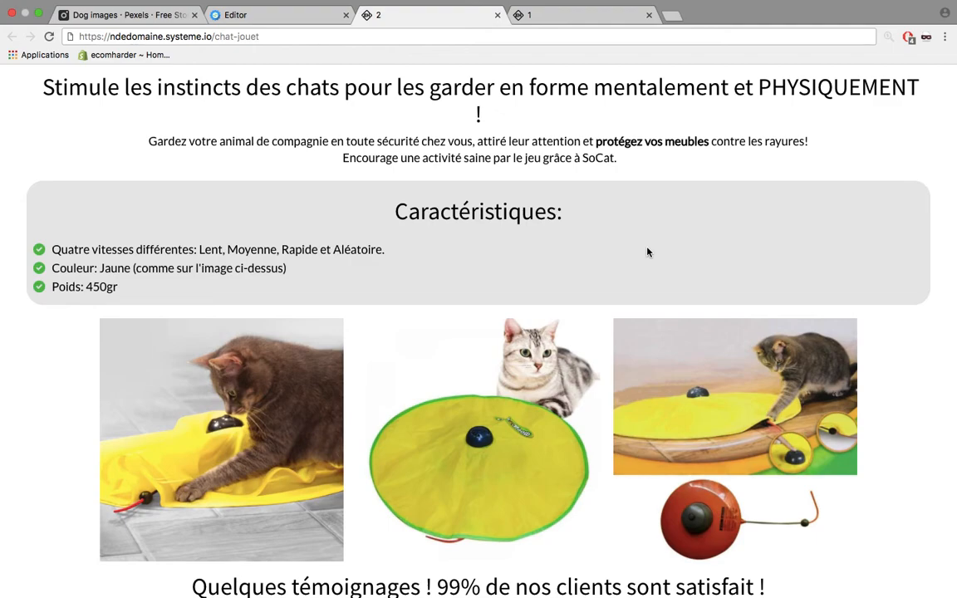
scroll(648, 251, "down", 10)
scroll(648, 252, "up", 5)
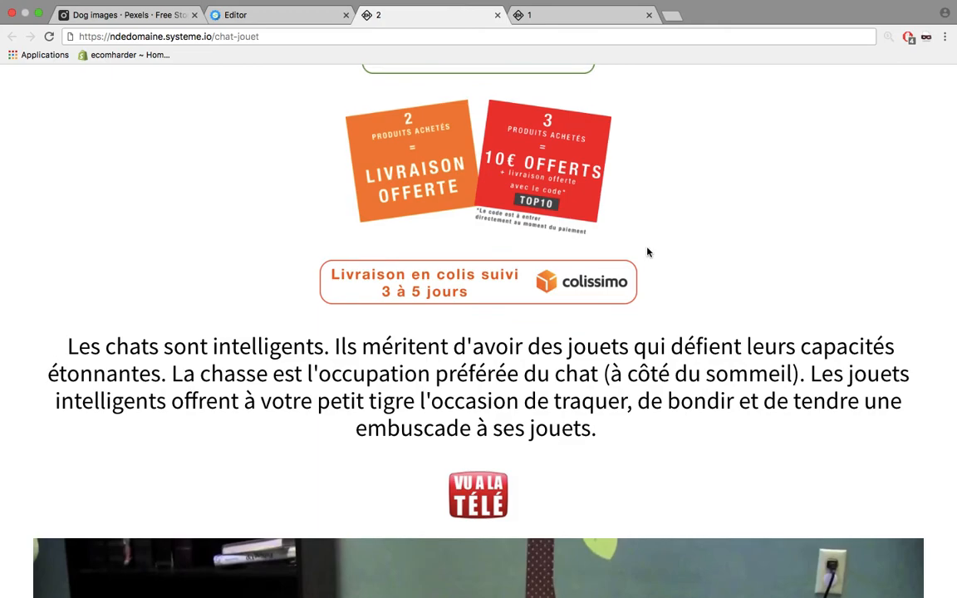
scroll(648, 252, "up", 5)
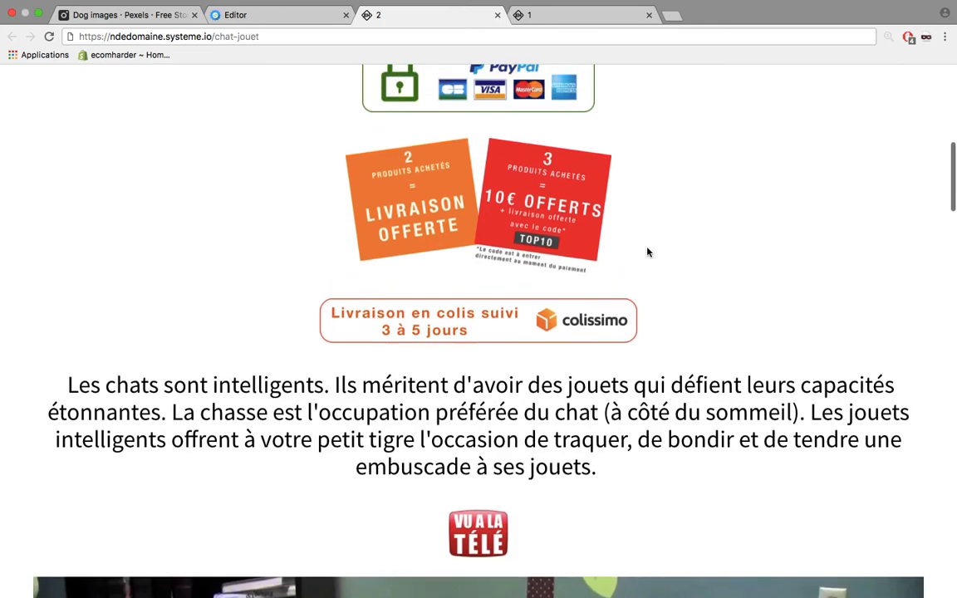
scroll(647, 251, "up", 2)
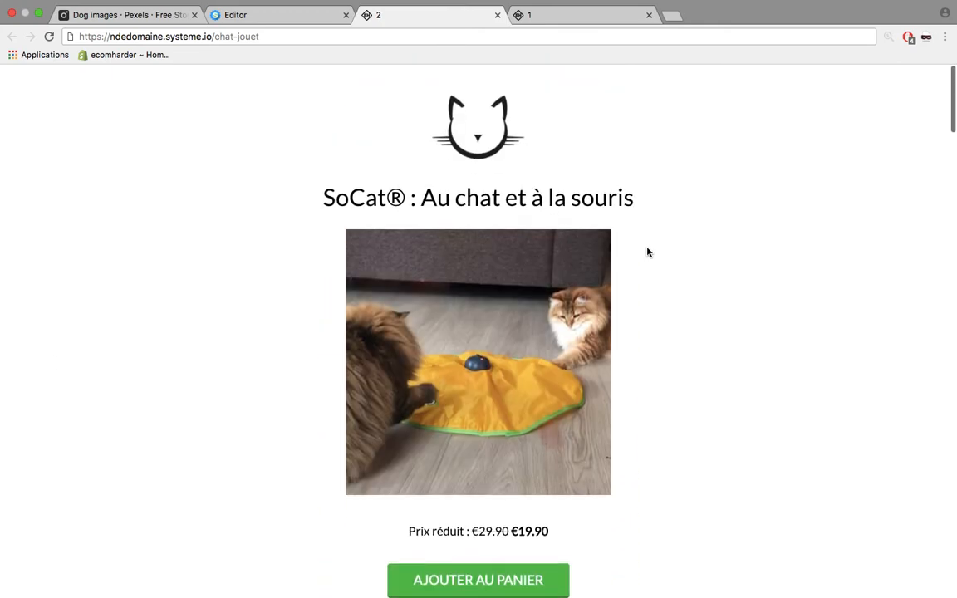